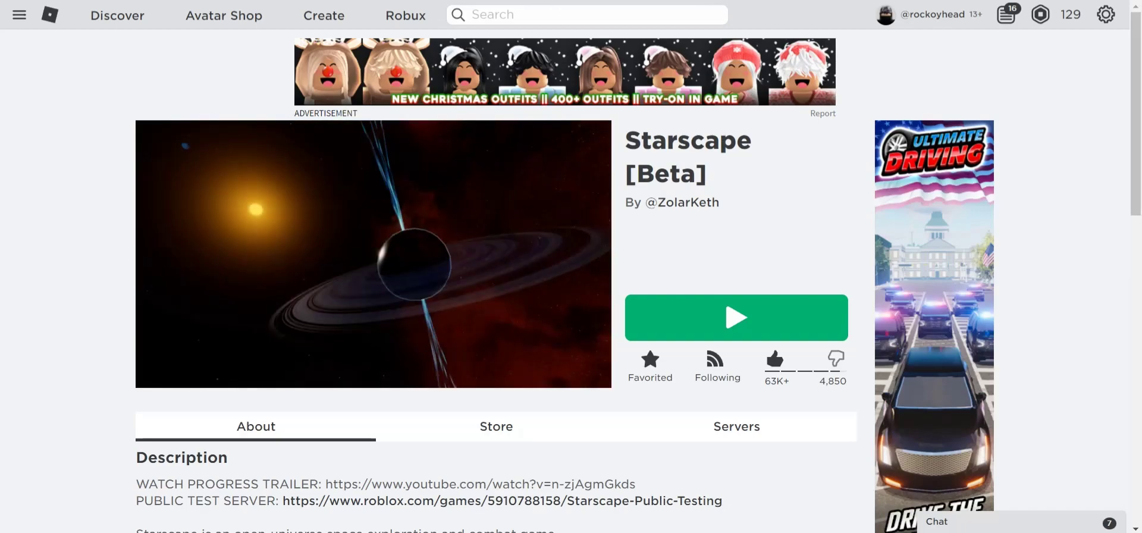
Launch Command Prompt and run cmd /c "echo off | clip" to empty the clipboard.
key("super")
key("super")
key("super+s")
type("cmd")
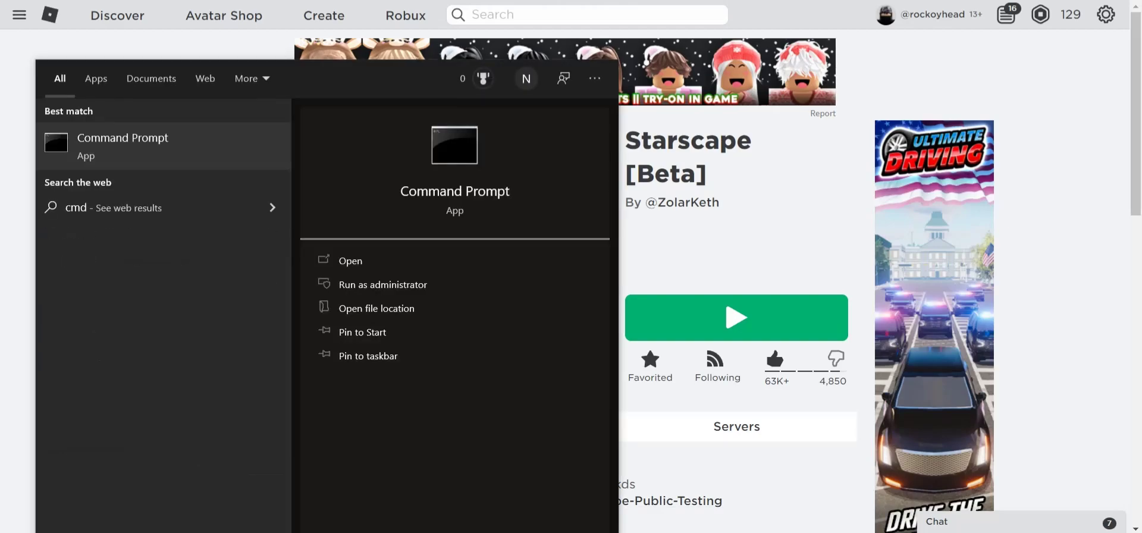
key("Return")
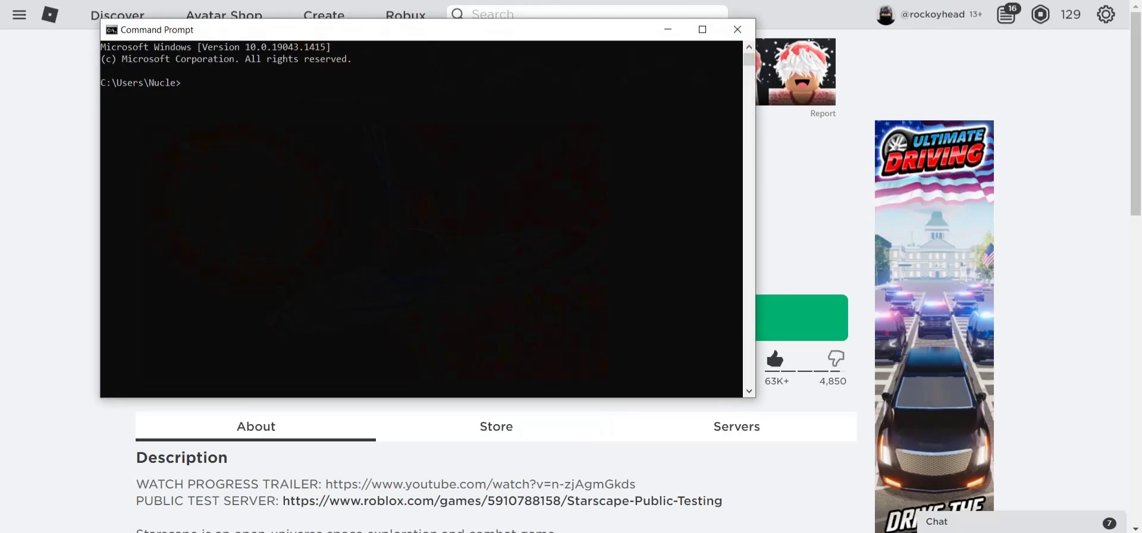
type("cmd /c \"ec")
key("BackSpace")
type("echo off |")
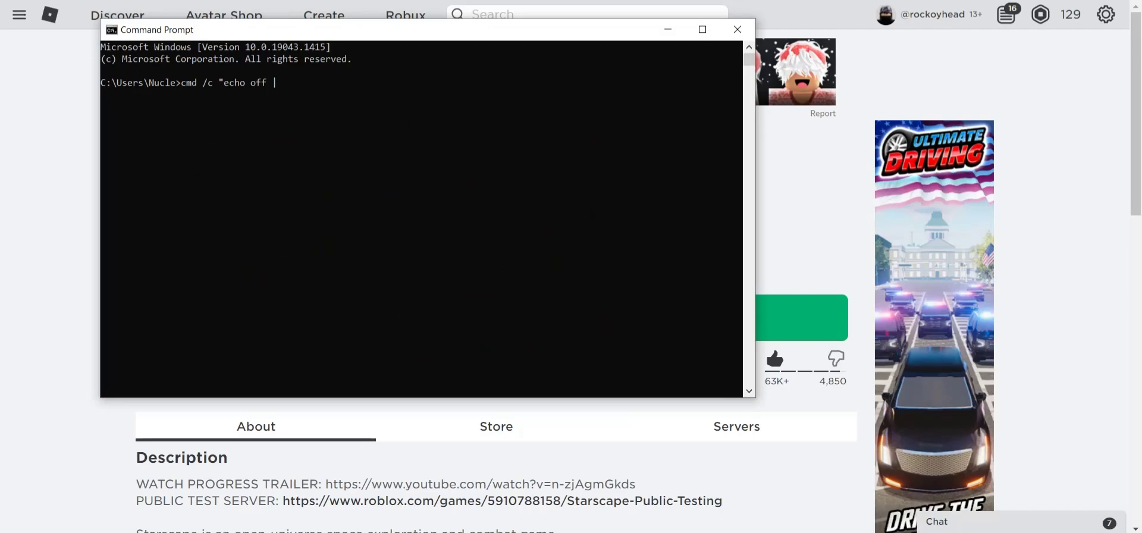
type(" clip\"")
key("Return")
Close Command Prompt and open the Starscape in-game menu showing the server's people list.
left_click(737, 29)
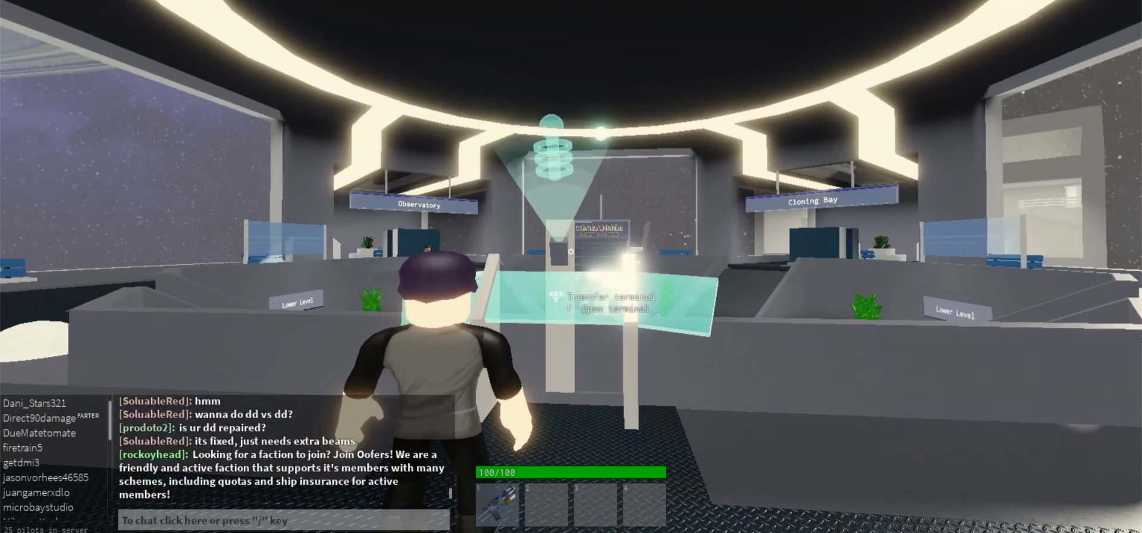
key("Escape")
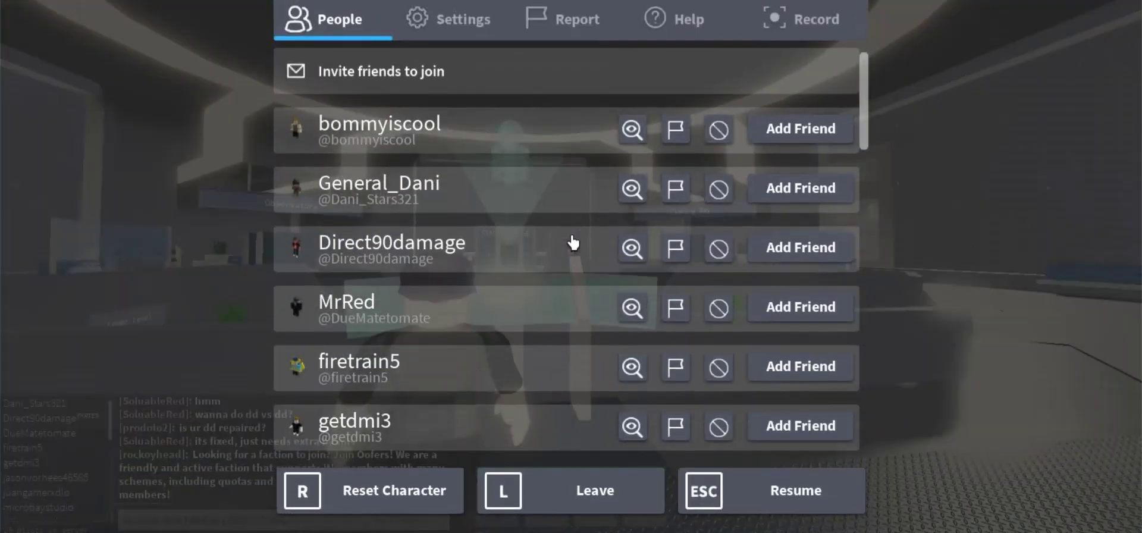